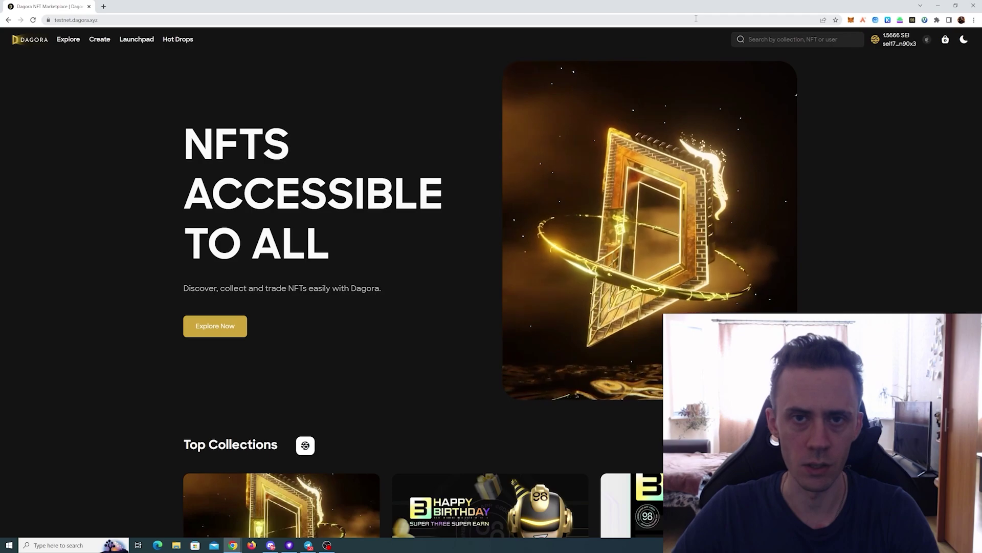
Start a new NFT from the panda image in Downloads, with the name Panda and the description Cool Panda
{"action": "left_click", "coordinate": [913, 20]}
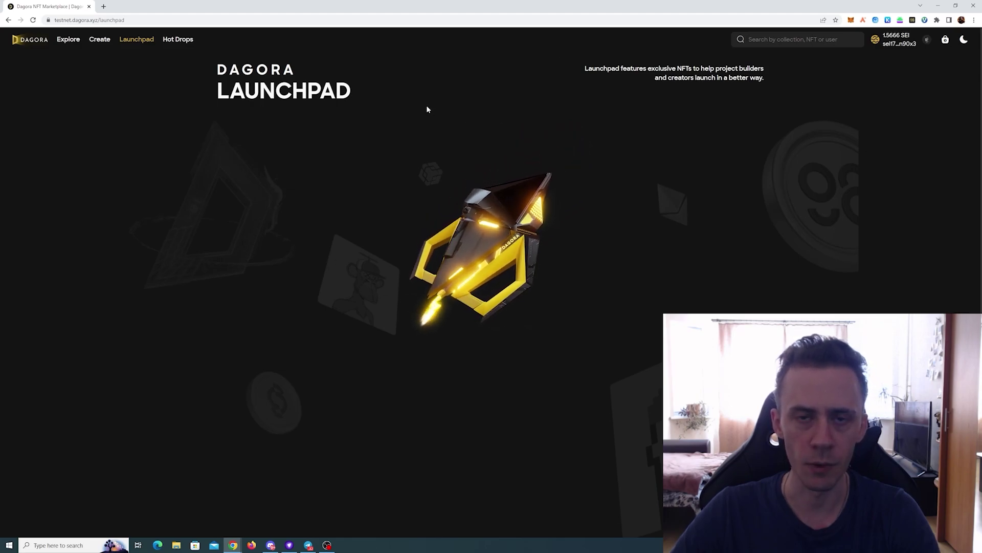
{"action": "left_click", "coordinate": [100, 39]}
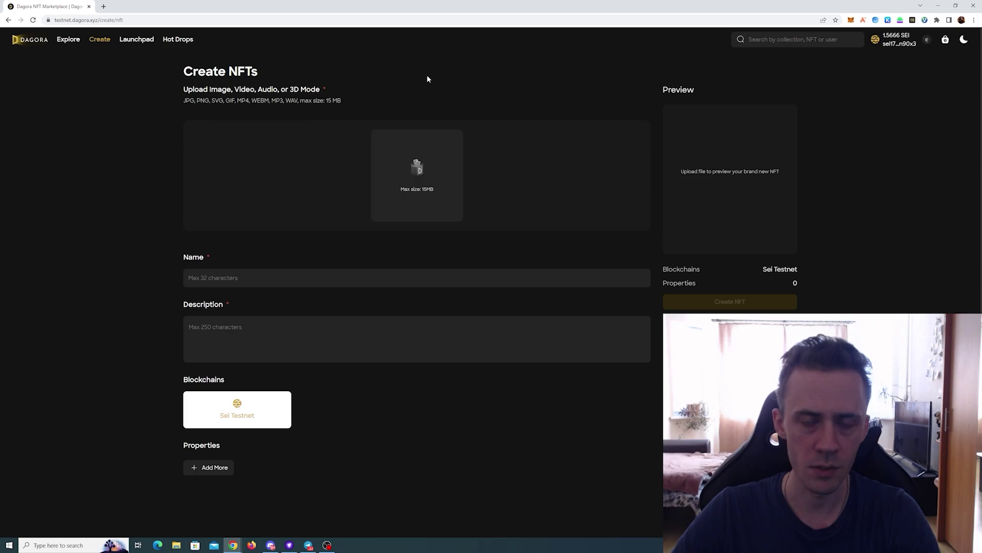
{"action": "left_click", "coordinate": [481, 154]}
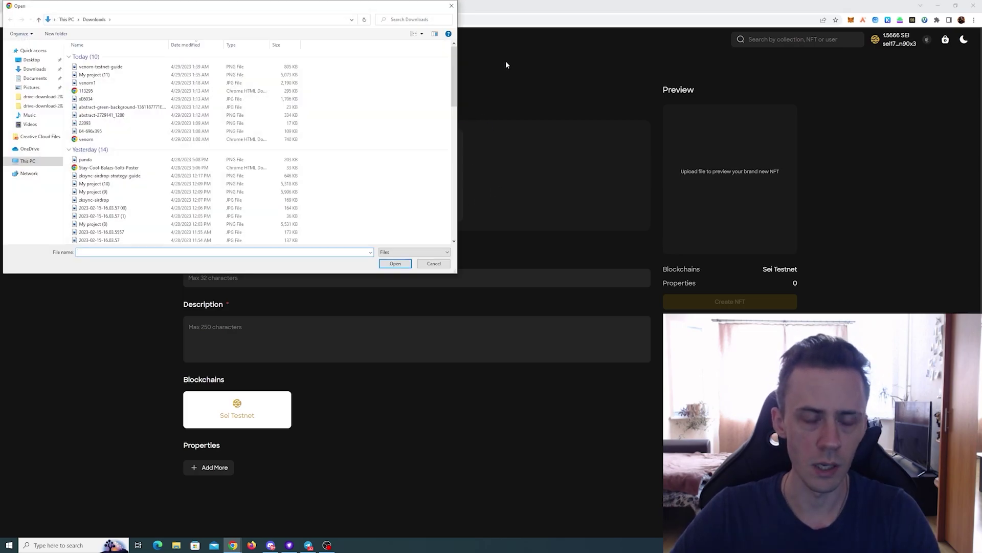
{"action": "left_click", "coordinate": [119, 161]}
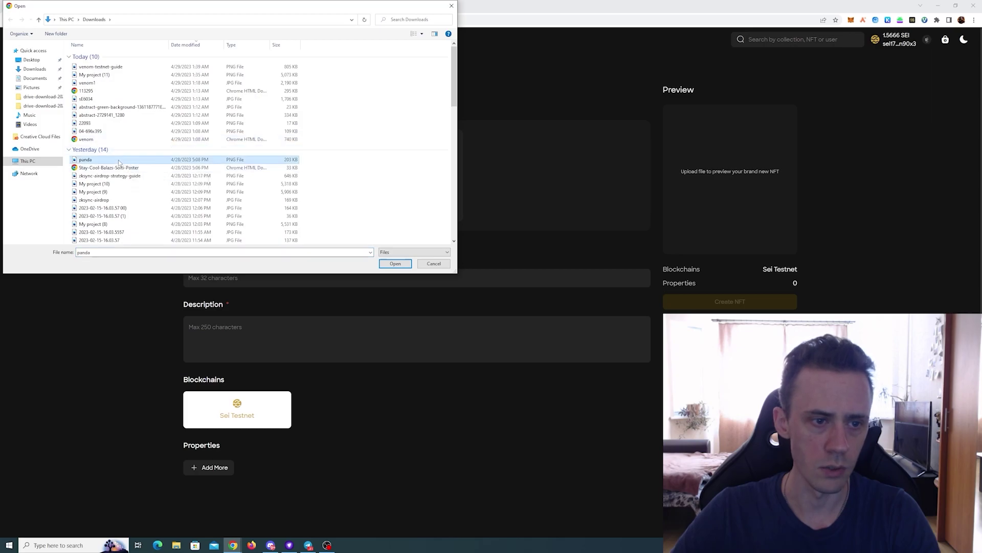
{"action": "double_click", "coordinate": [119, 161]}
{"action": "left_click", "coordinate": [303, 279]}
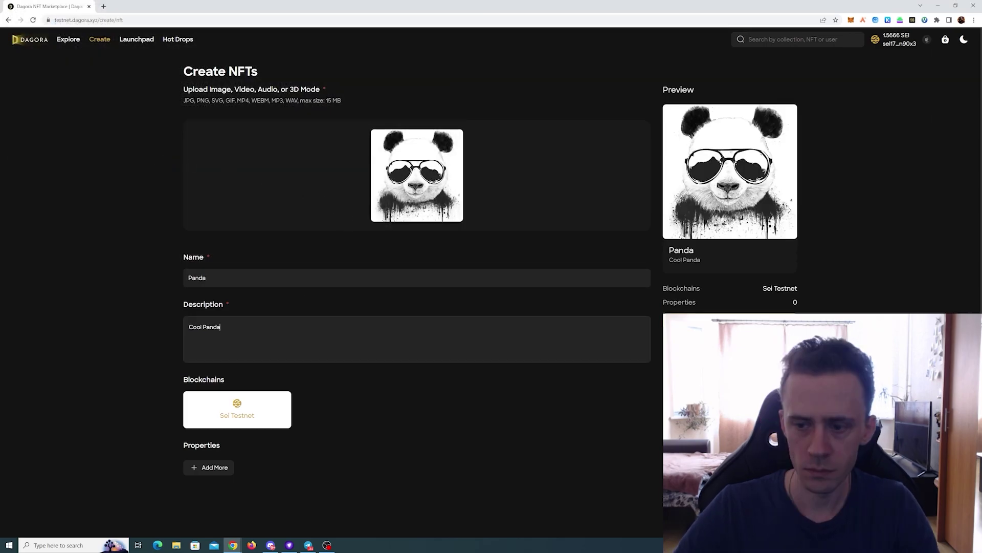
Submit the Panda NFT for creation on Sei Testnet with the transaction fee raised to the Star War level
{"action": "left_click", "coordinate": [730, 301]}
{"action": "left_click", "coordinate": [584, 367]}
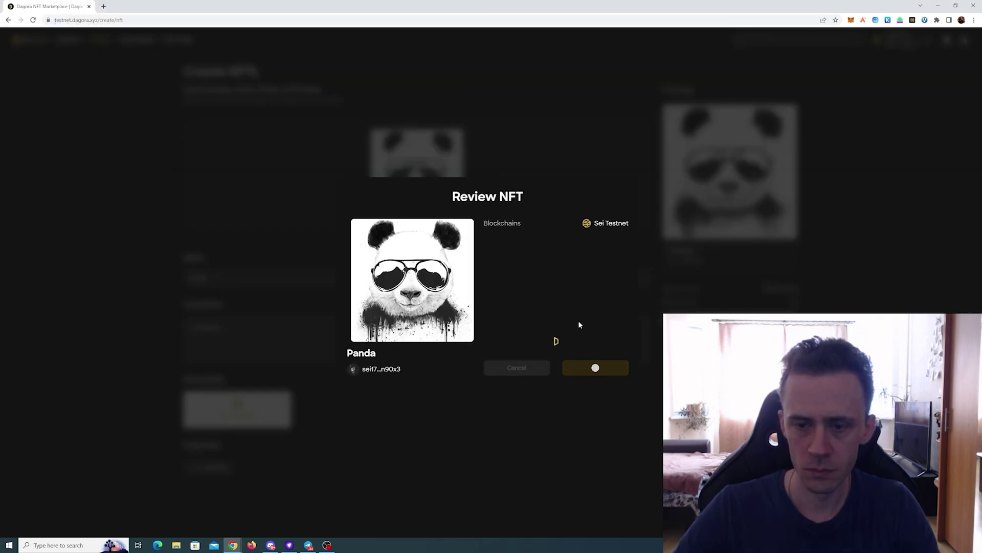
{"action": "mouse_move", "coordinate": [487, 338]}
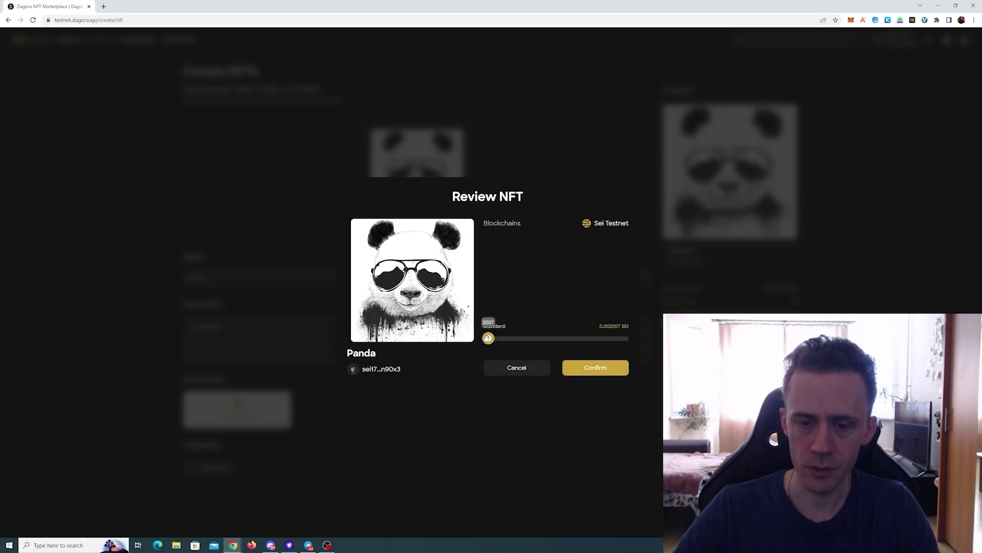
{"action": "left_click_drag", "start_coordinate": [488, 338], "coordinate": [626, 335]}
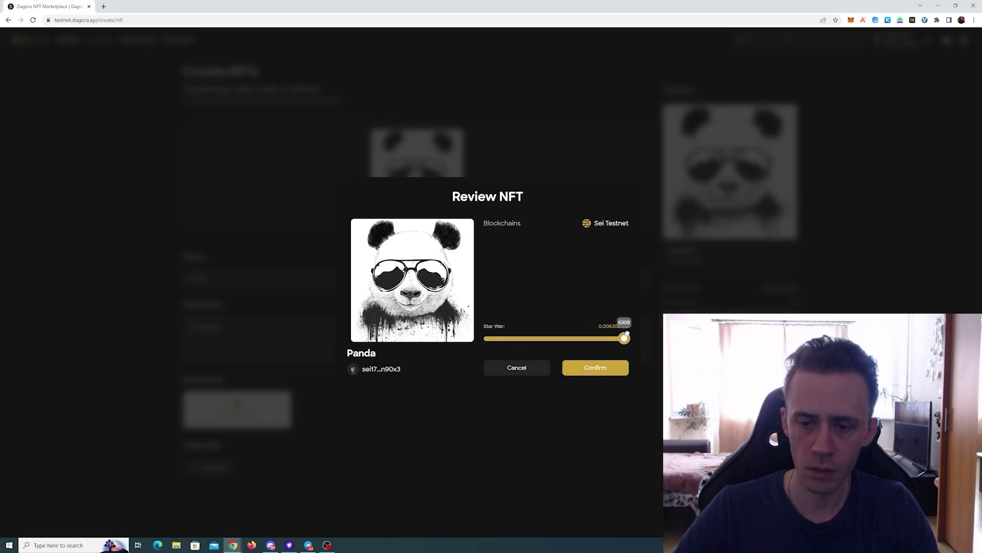
{"action": "left_click", "coordinate": [596, 369]}
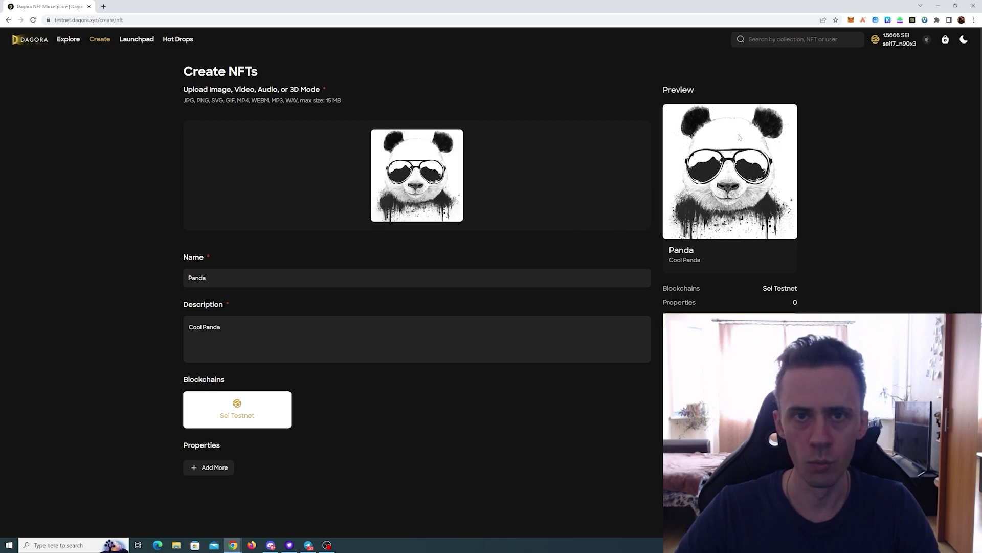
Open the Mint By Users collection from the marketplace listing and look through its NFTs sorted by Price Low To High
{"action": "left_click", "coordinate": [68, 39]}
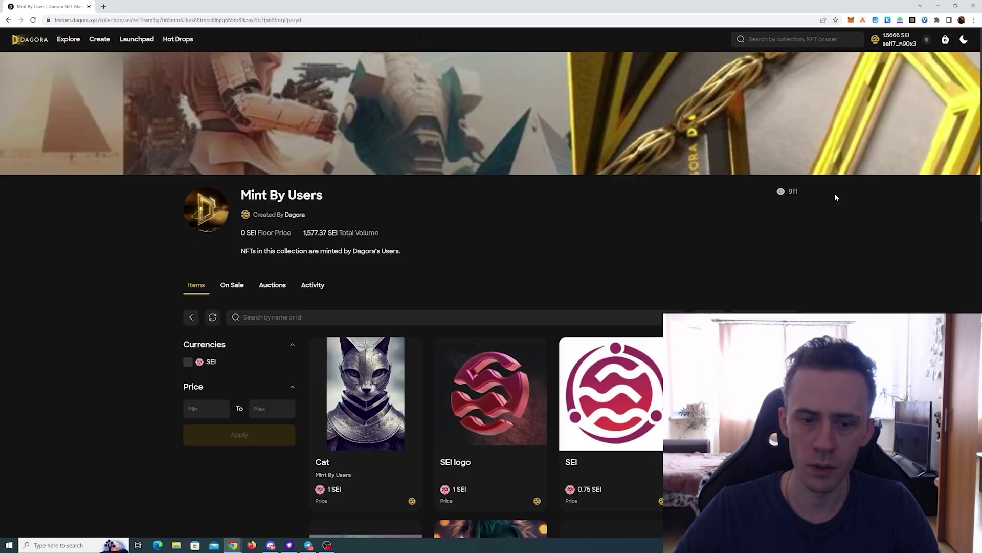
{"action": "scroll", "coordinate": [834, 194], "scroll_direction": "down", "scroll_amount": 3}
{"action": "scroll", "coordinate": [836, 197], "scroll_direction": "up", "scroll_amount": 3}
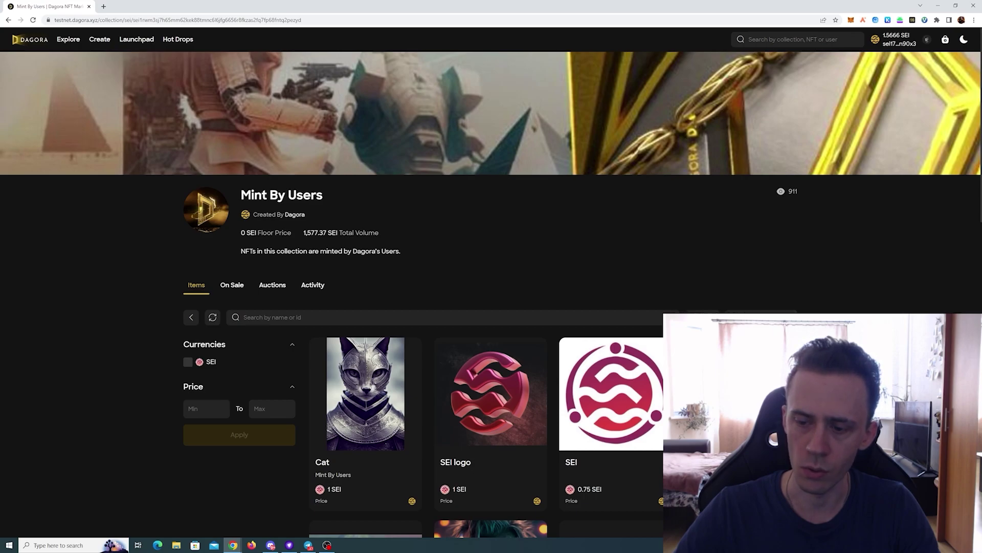
{"action": "left_click", "coordinate": [762, 348]}
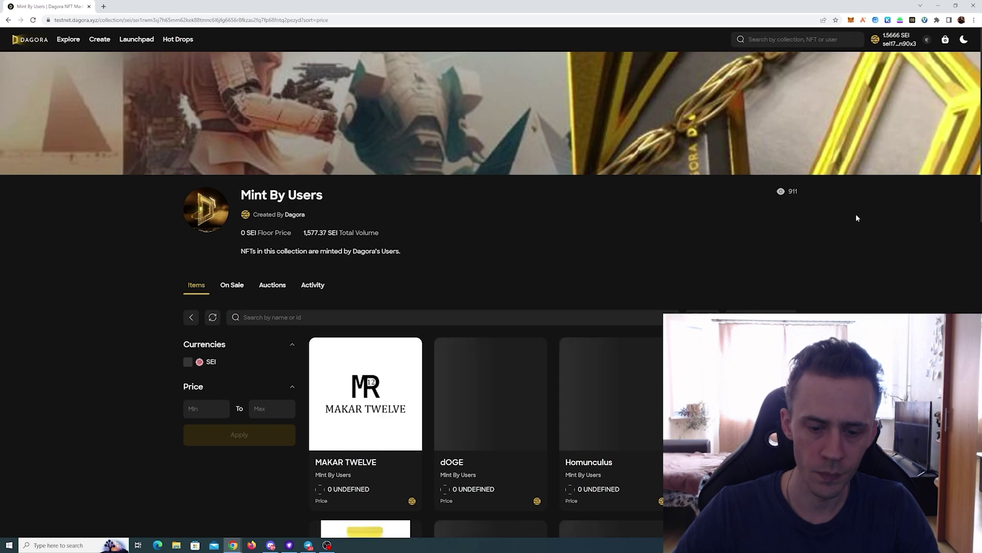
{"action": "scroll", "coordinate": [855, 214], "scroll_direction": "down", "scroll_amount": 4}
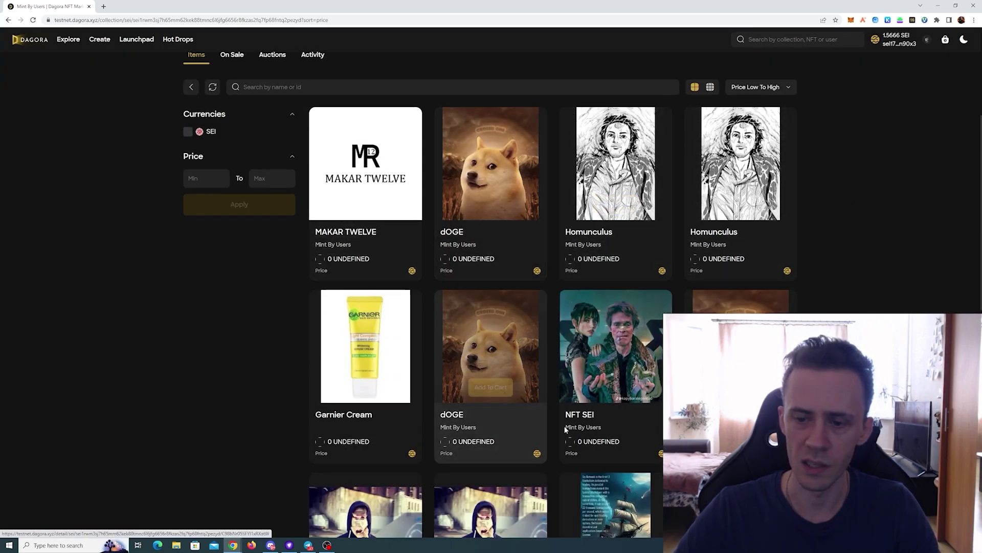
{"action": "scroll", "coordinate": [566, 429], "scroll_direction": "down", "scroll_amount": 8}
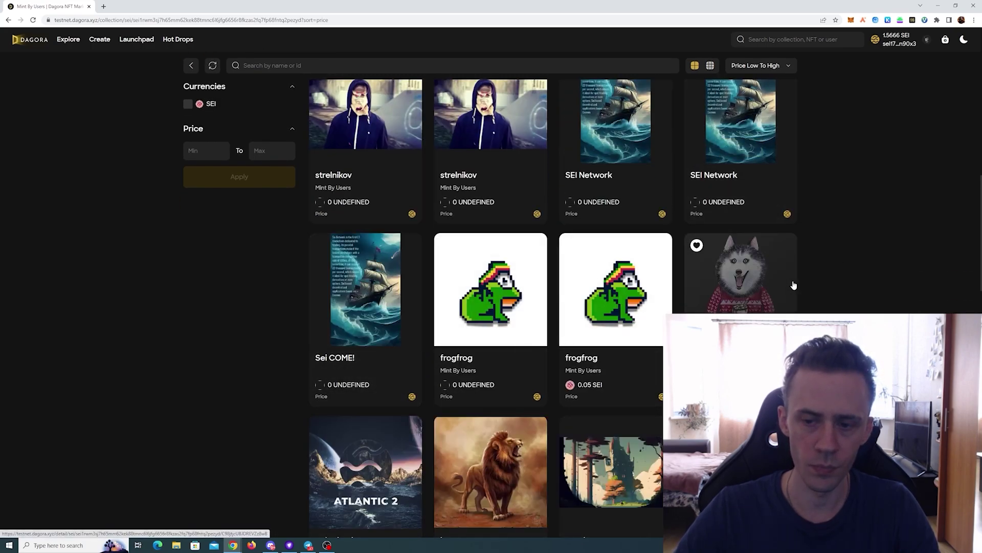
{"action": "scroll", "coordinate": [819, 292], "scroll_direction": "down", "scroll_amount": 7}
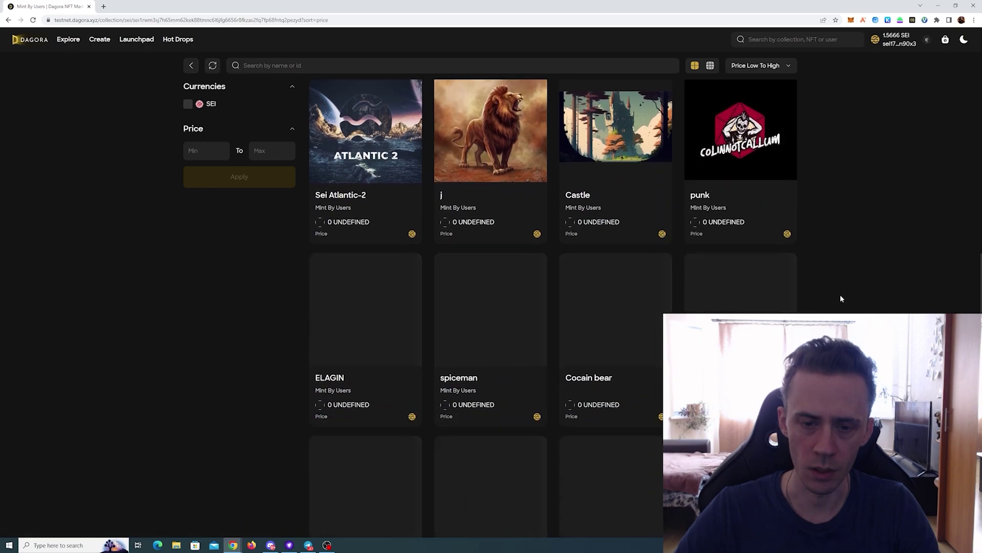
{"action": "scroll", "coordinate": [941, 240], "scroll_direction": "up", "scroll_amount": 8}
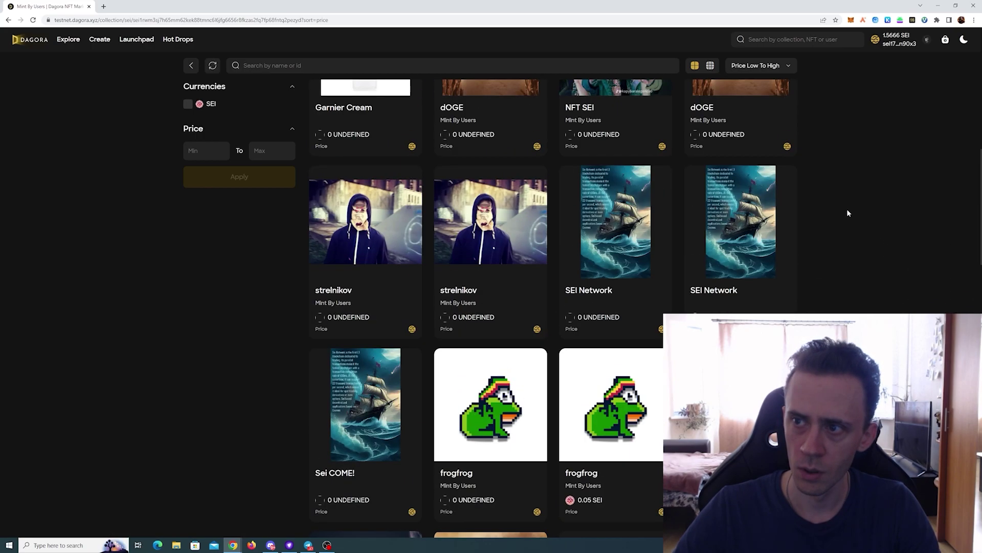
{"action": "scroll", "coordinate": [846, 209], "scroll_direction": "up", "scroll_amount": 10}
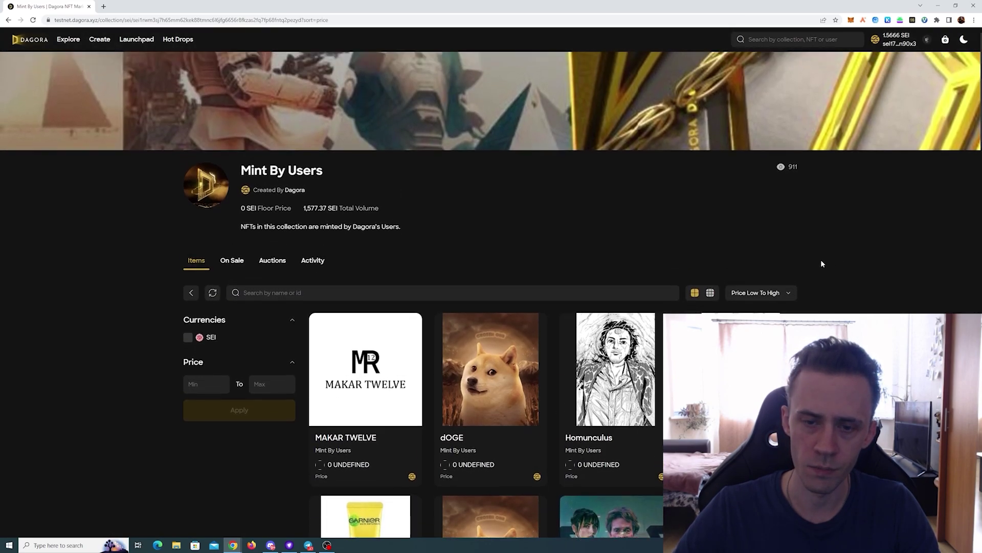
{"action": "scroll", "coordinate": [822, 261], "scroll_direction": "up", "scroll_amount": 1}
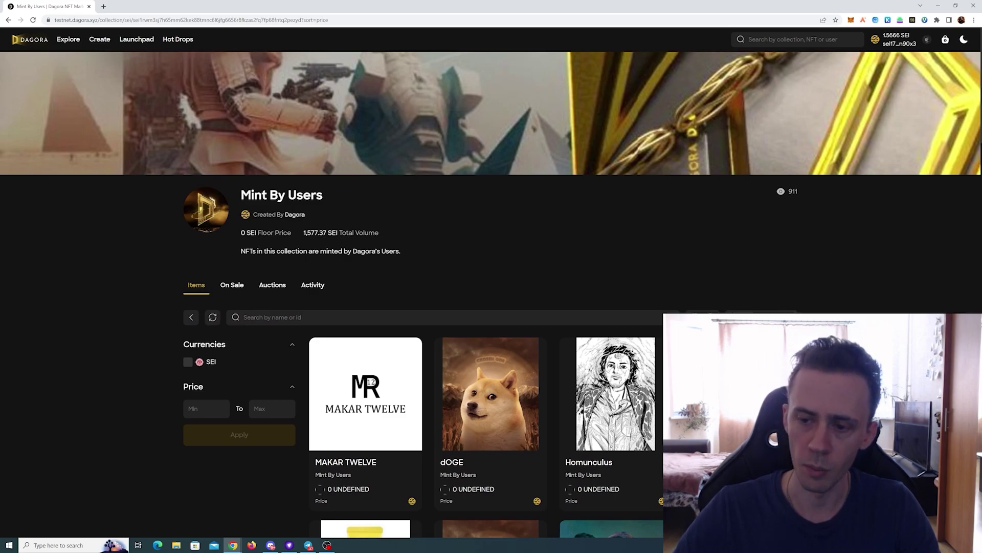
Sort the Mint By Users collection by Recently Listed, look through the priced NFTs and open the one named 222
{"action": "left_click", "coordinate": [819, 239]}
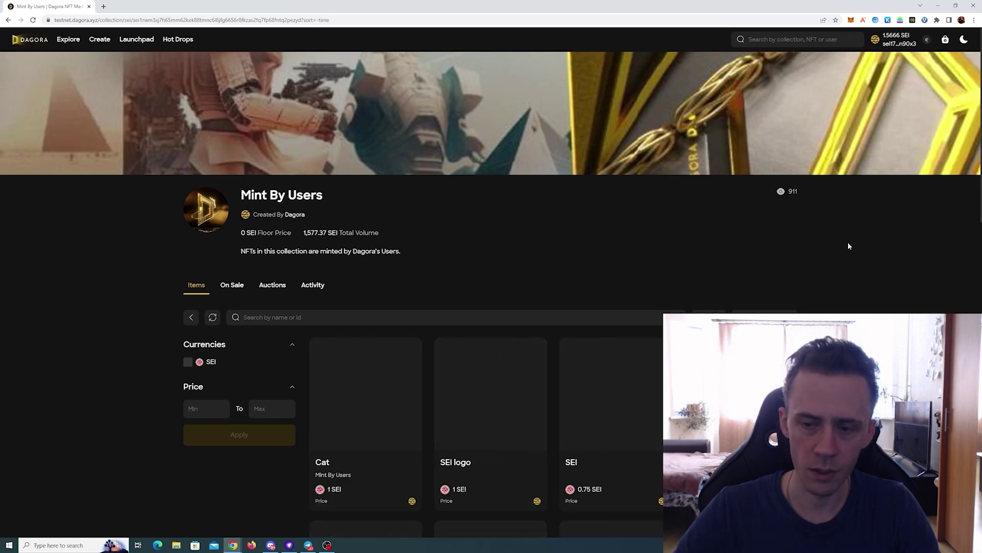
{"action": "scroll", "coordinate": [847, 246], "scroll_direction": "down", "scroll_amount": 10}
{"action": "scroll", "coordinate": [847, 246], "scroll_direction": "down", "scroll_amount": 5}
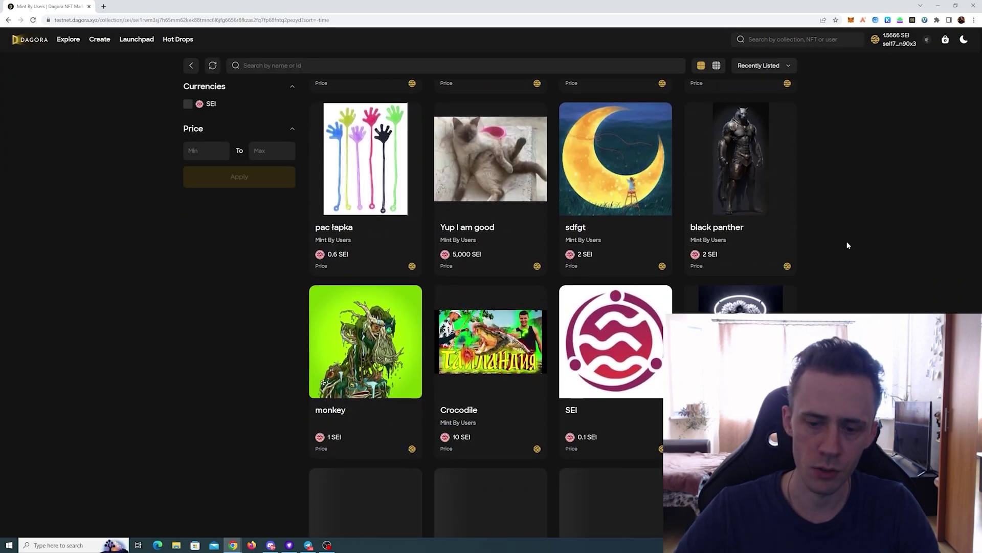
{"action": "scroll", "coordinate": [847, 244], "scroll_direction": "down", "scroll_amount": 4}
{"action": "scroll", "coordinate": [819, 244], "scroll_direction": "up", "scroll_amount": 10}
{"action": "scroll", "coordinate": [818, 238], "scroll_direction": "up", "scroll_amount": 6}
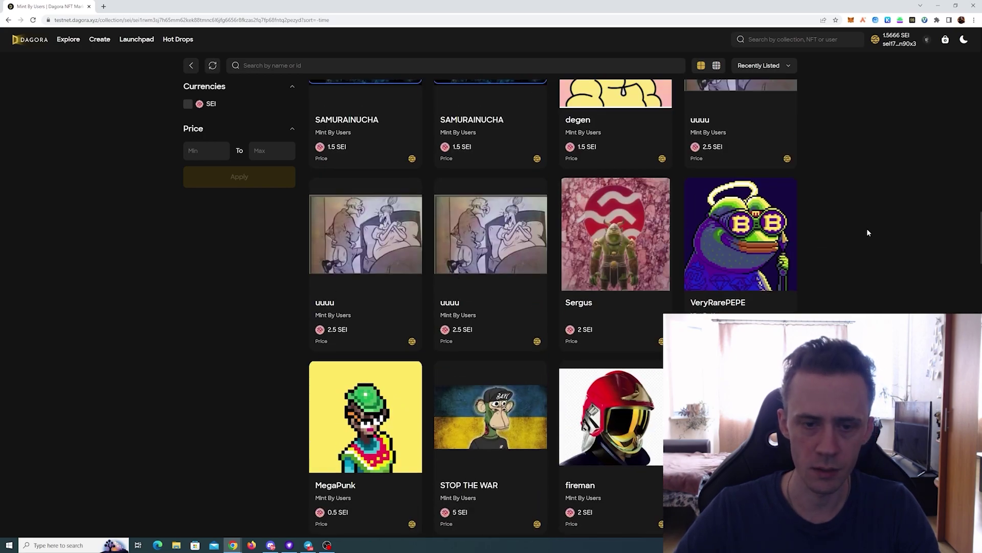
{"action": "scroll", "coordinate": [867, 232], "scroll_direction": "up", "scroll_amount": 6}
{"action": "left_click", "coordinate": [564, 211]}
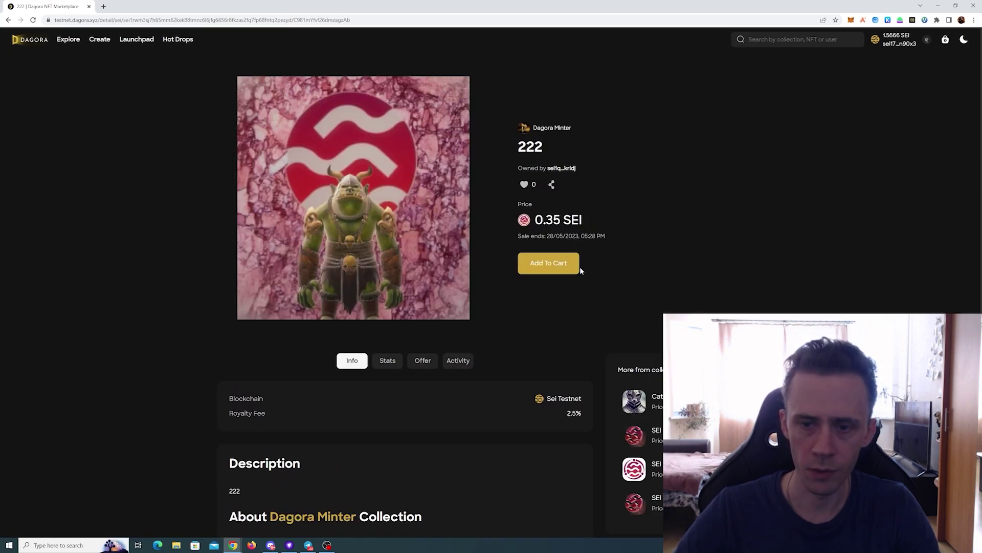
Try to buy the 222 NFT for 0.35 SEI by adding it to the cart and checking out
{"action": "left_click", "coordinate": [579, 267]}
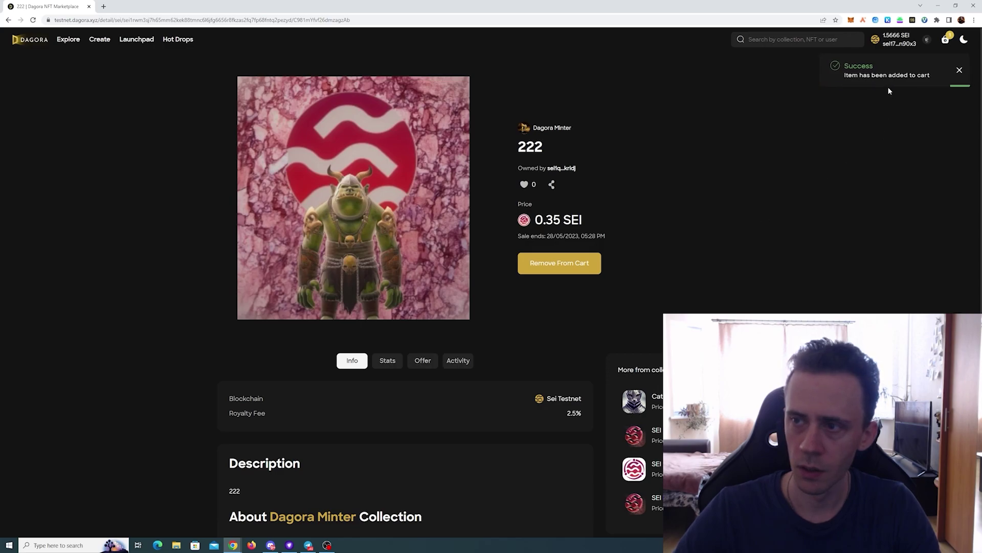
{"action": "left_click", "coordinate": [946, 39]}
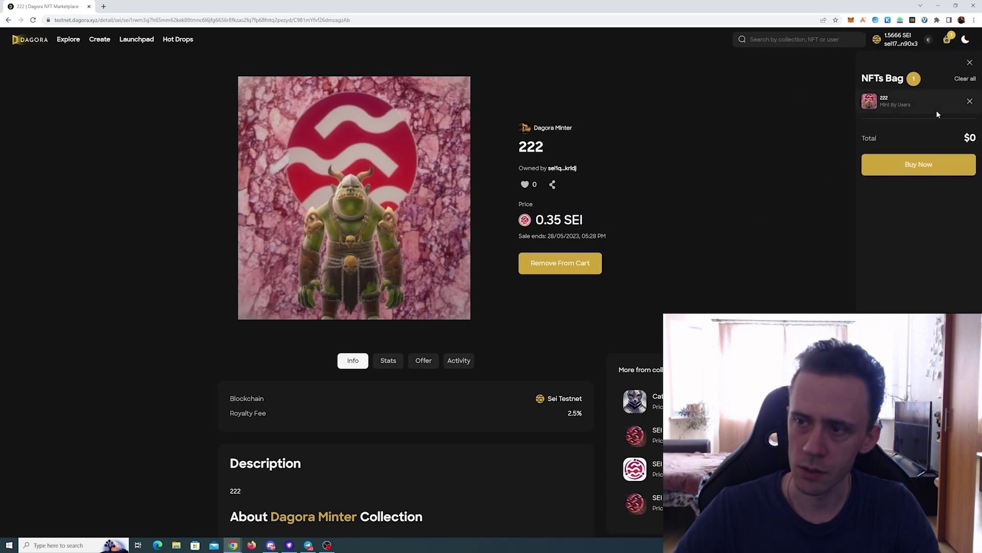
{"action": "left_click", "coordinate": [926, 165]}
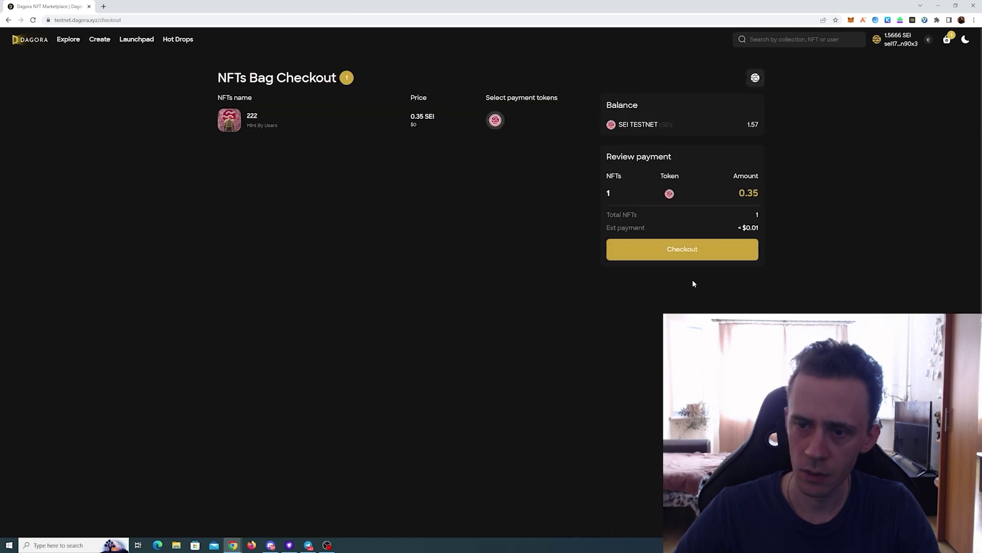
{"action": "left_click", "coordinate": [688, 251]}
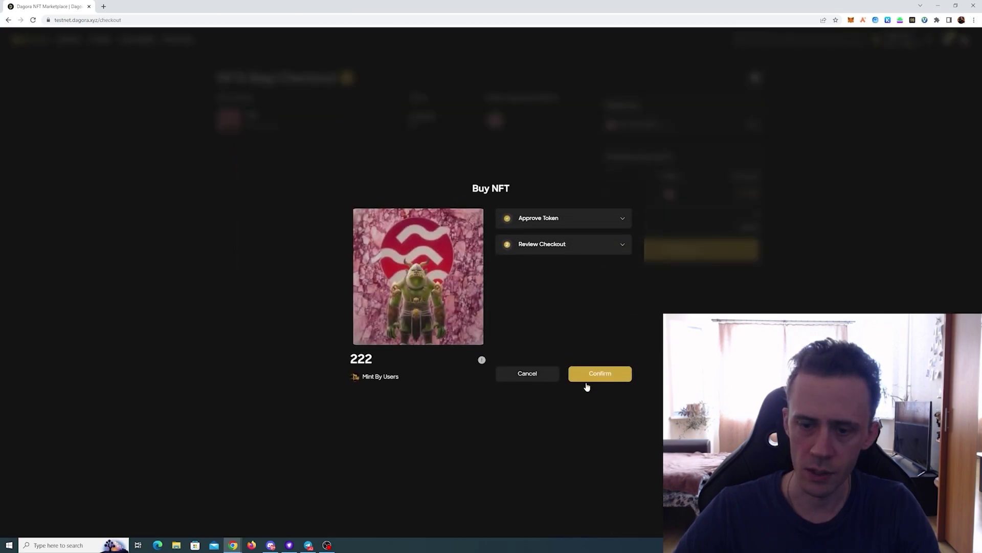
{"action": "left_click", "coordinate": [608, 377]}
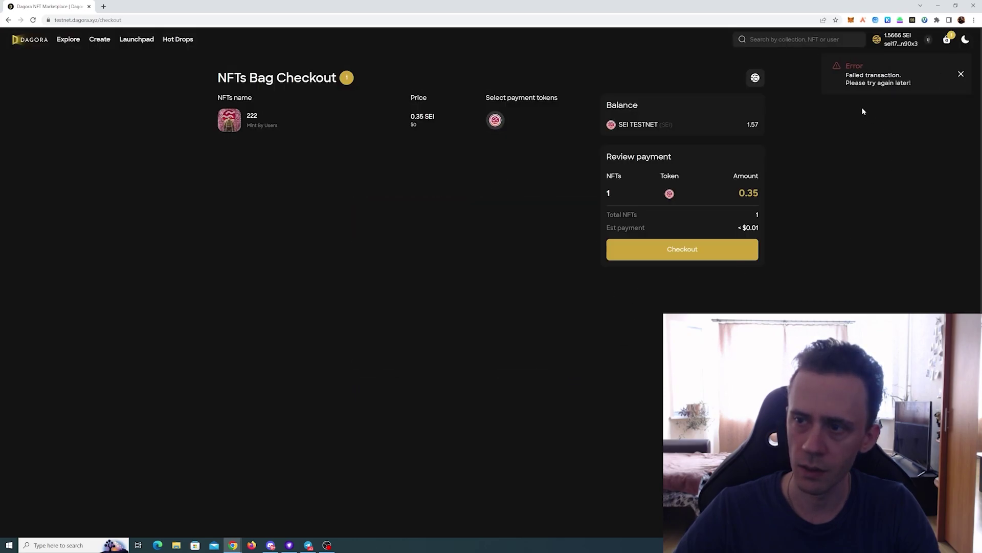
{"action": "left_click", "coordinate": [693, 252]}
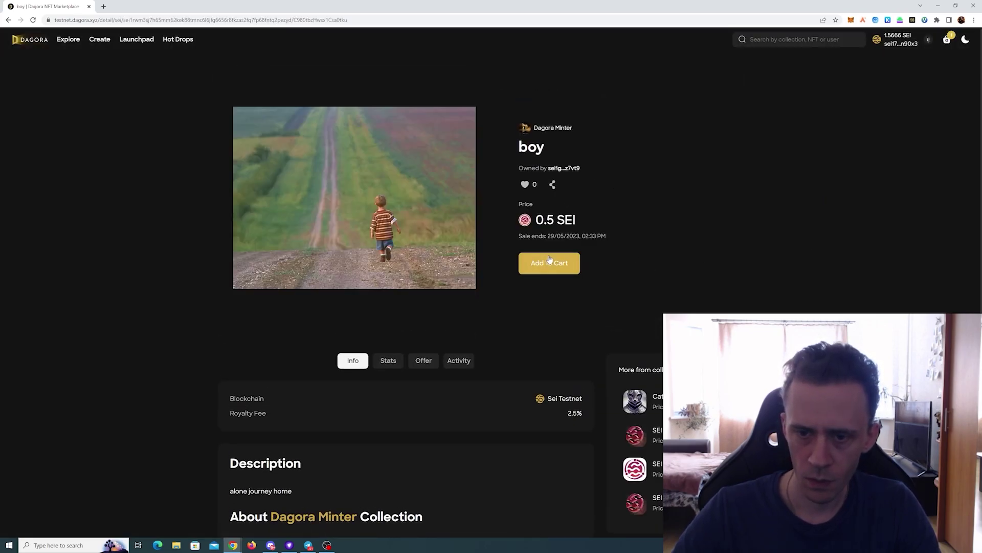
Buy the NFT named boy for 0.5 SEI, removing the 222 item from the bag before checkout
{"action": "left_click", "coordinate": [550, 263]}
{"action": "left_click", "coordinate": [971, 99]}
{"action": "left_click", "coordinate": [921, 162]}
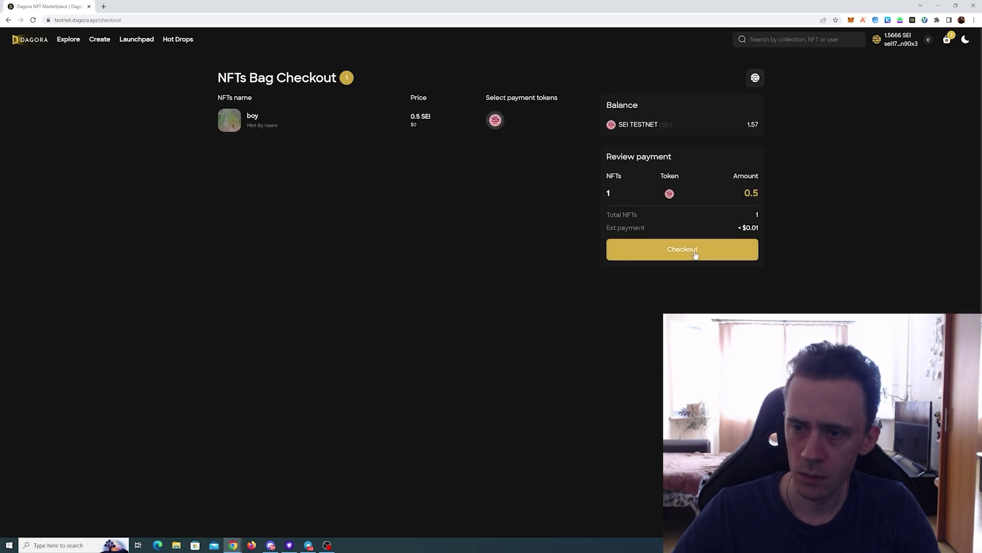
{"action": "left_click", "coordinate": [695, 254]}
{"action": "left_click", "coordinate": [597, 373]}
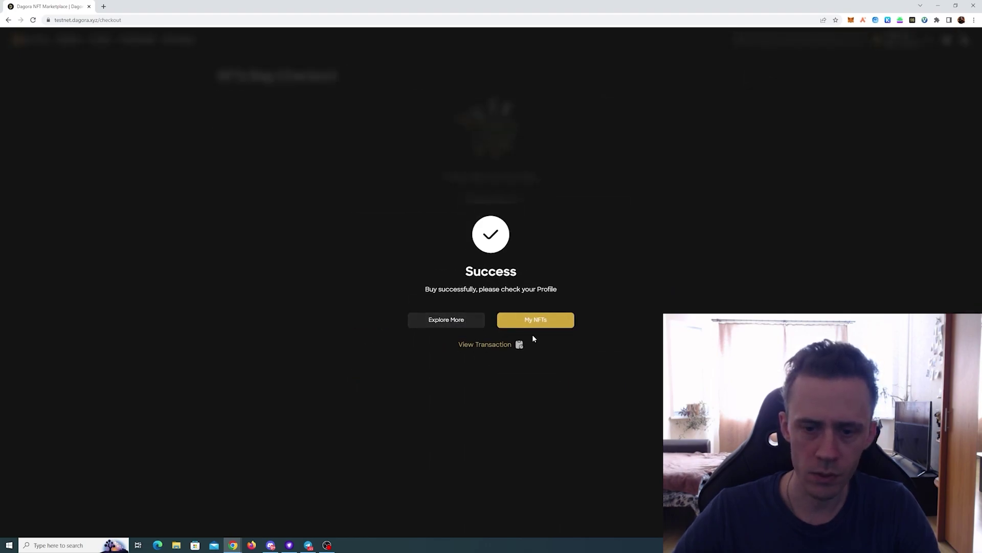
Open the profile's owned NFTs and reload the page to check the listed items
{"action": "left_click", "coordinate": [541, 324]}
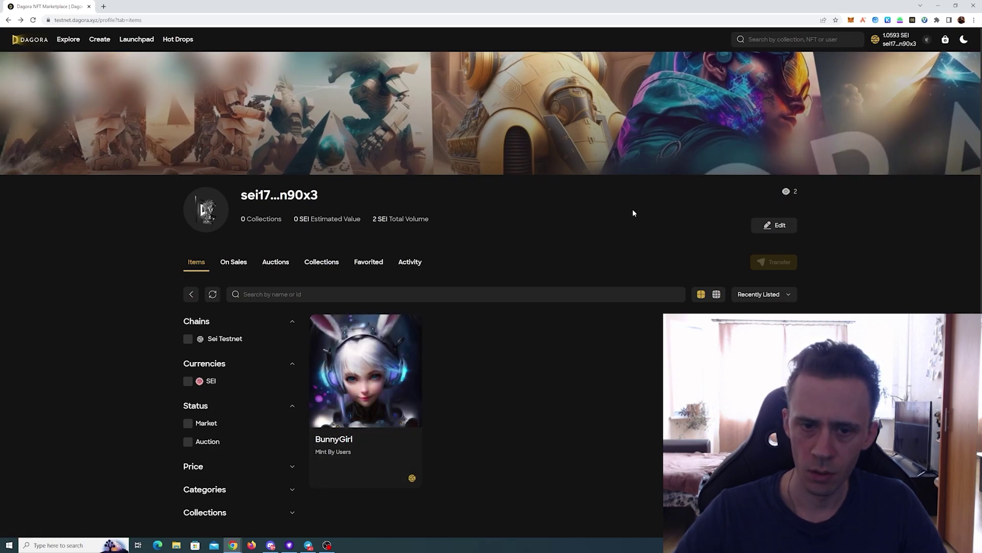
{"action": "scroll", "coordinate": [602, 211], "scroll_direction": "down", "scroll_amount": 1}
{"action": "scroll", "coordinate": [602, 211], "scroll_direction": "down", "scroll_amount": 3}
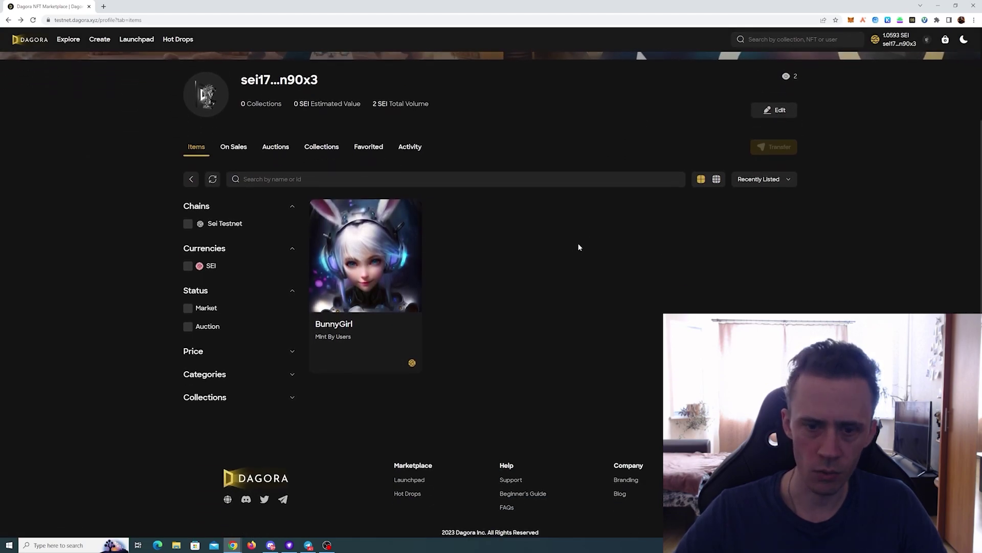
{"action": "key", "text": "F5"}
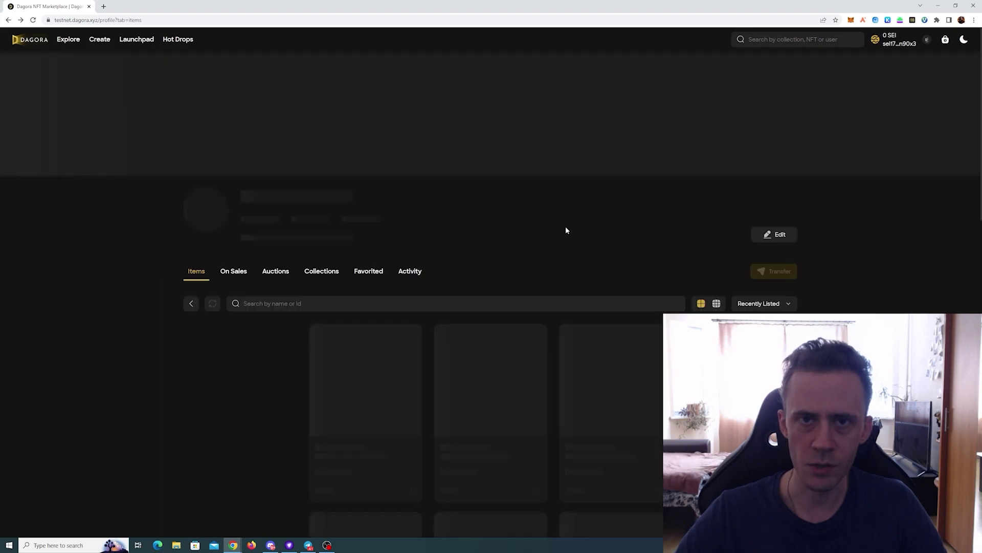
{"action": "scroll", "coordinate": [566, 200], "scroll_direction": "down", "scroll_amount": 3}
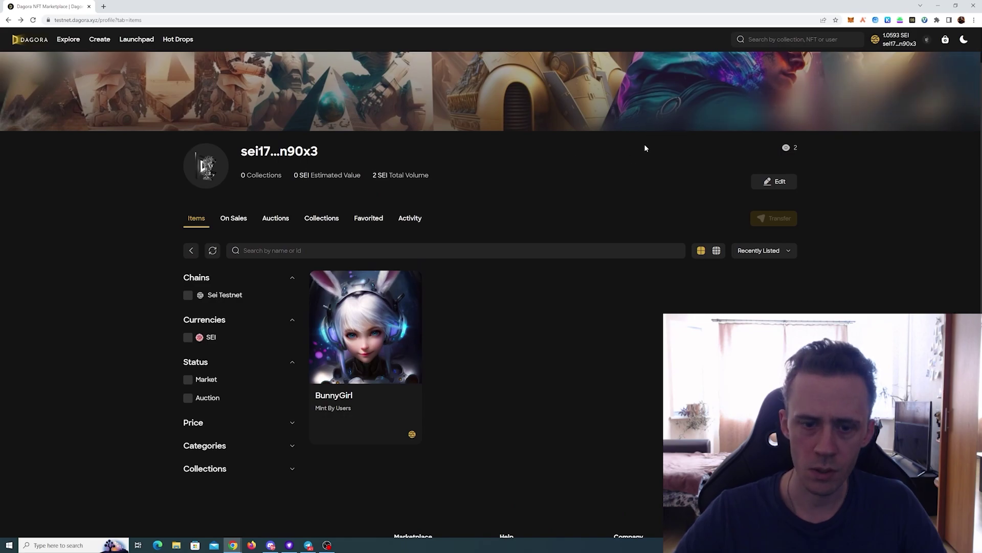
Check the wallet selector, then deactivate the Sei Testnet wallet in the browser wallet extension's wallet management
{"action": "left_click", "coordinate": [910, 37]}
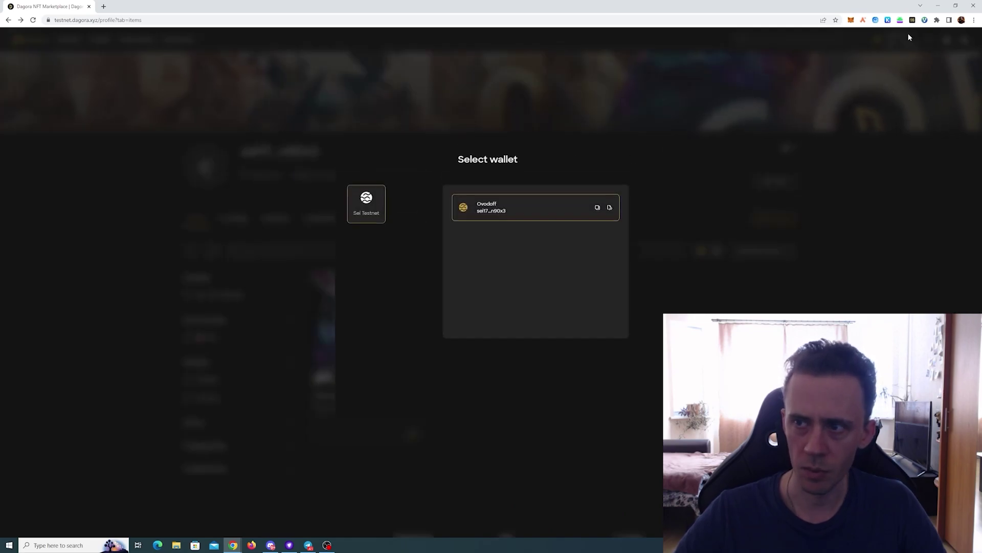
{"action": "left_click", "coordinate": [691, 215]}
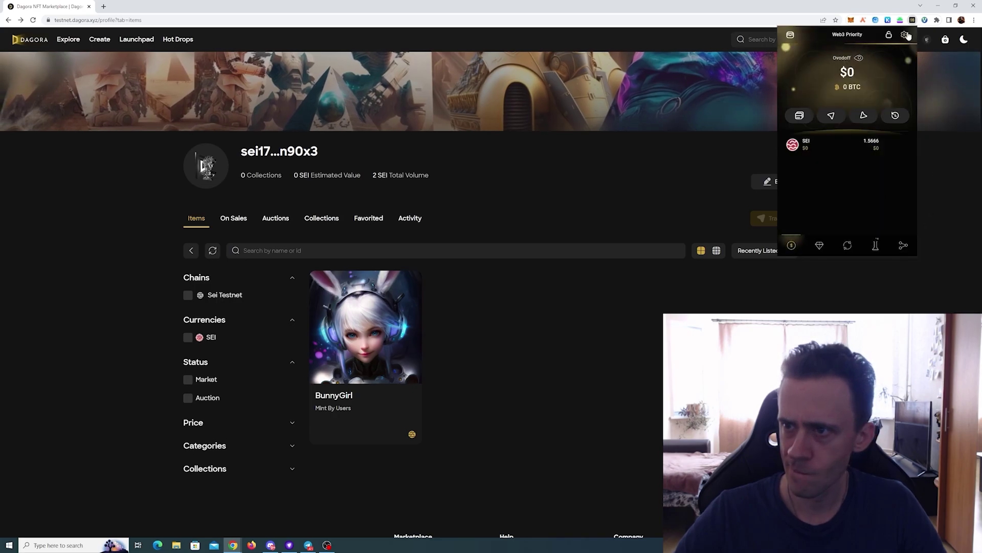
{"action": "left_click", "coordinate": [790, 35]}
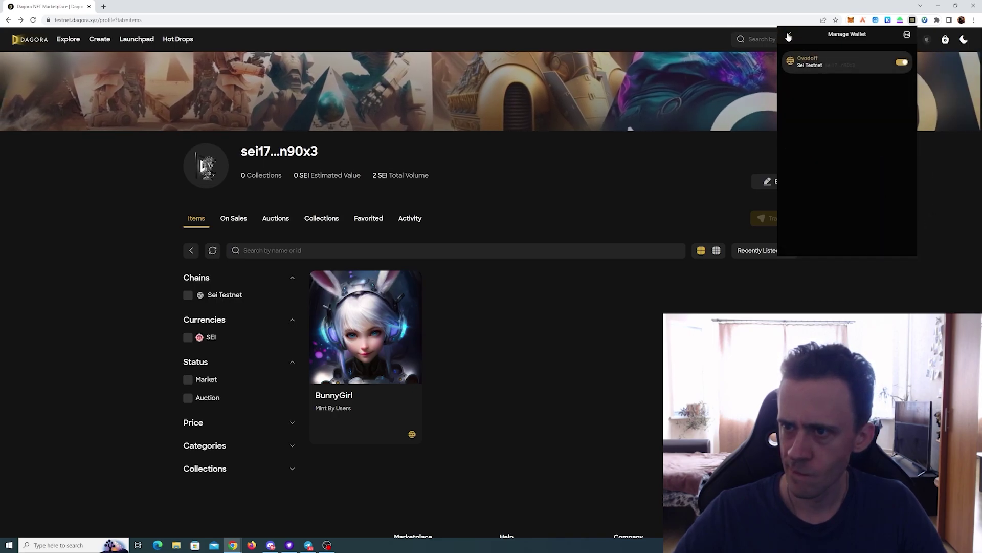
{"action": "left_click", "coordinate": [900, 63]}
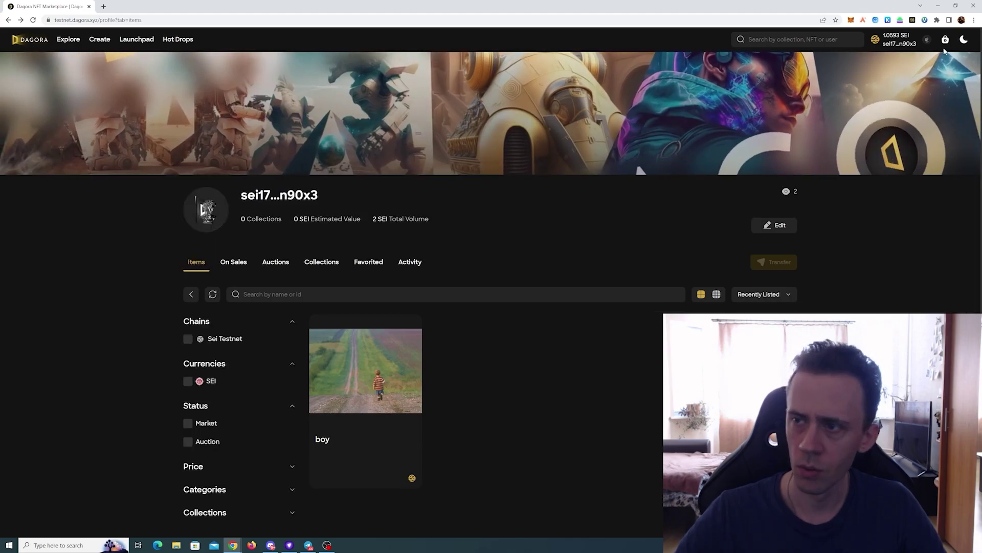
Reactivate the Sei Testnet wallet in the browser wallet extension
{"action": "left_click", "coordinate": [913, 21]}
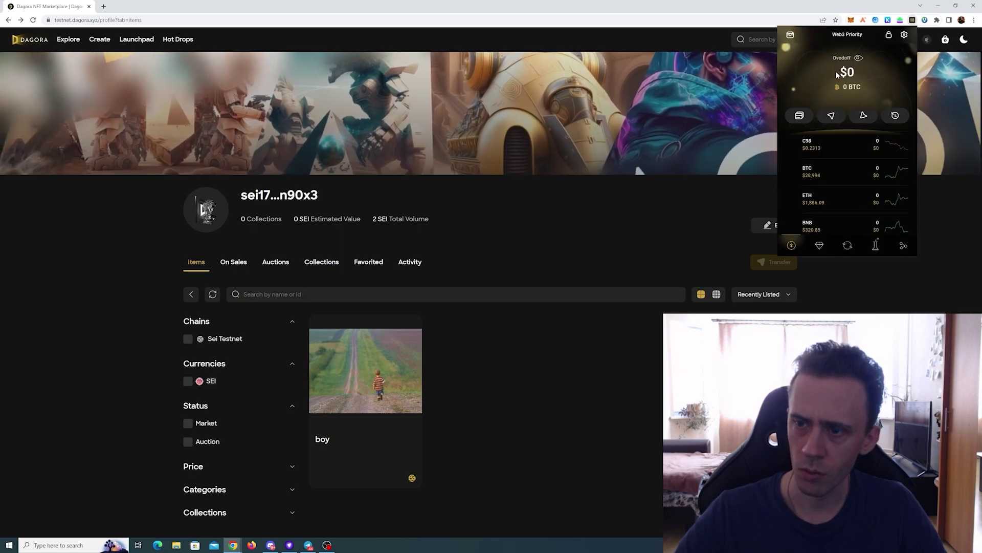
{"action": "left_click", "coordinate": [865, 63]}
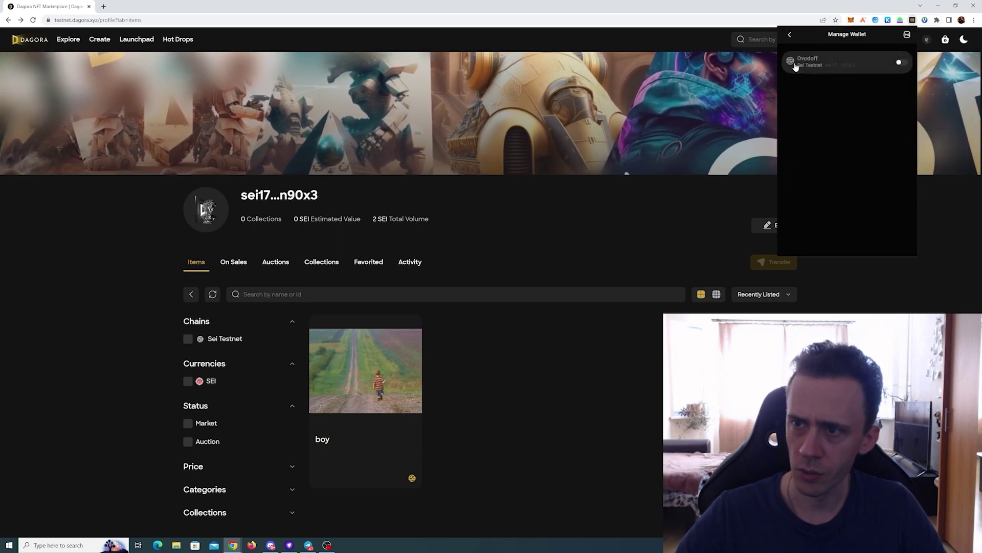
{"action": "left_click", "coordinate": [881, 67]}
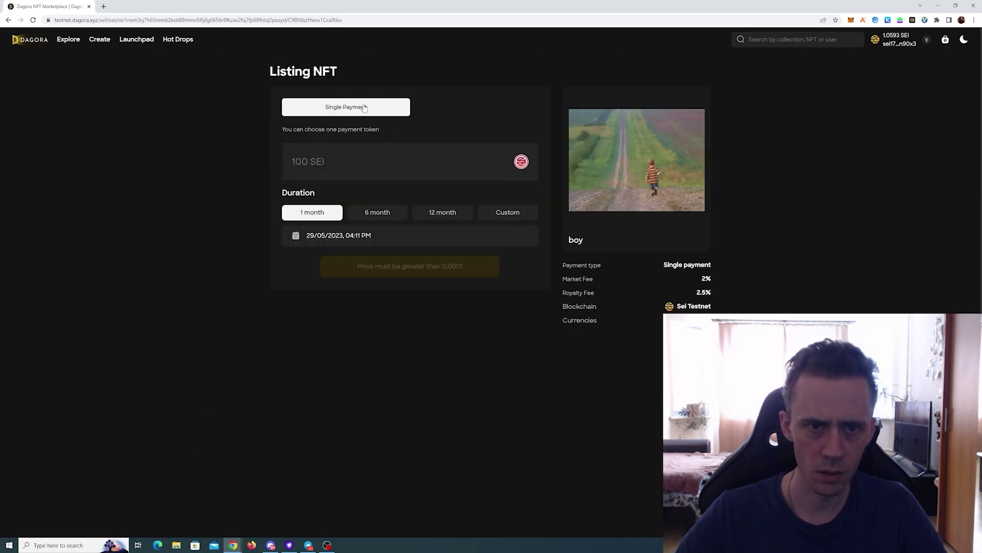
List the boy NFT for sale as a single payment of 0.7 SEI for 1 month
{"action": "left_click", "coordinate": [348, 163]}
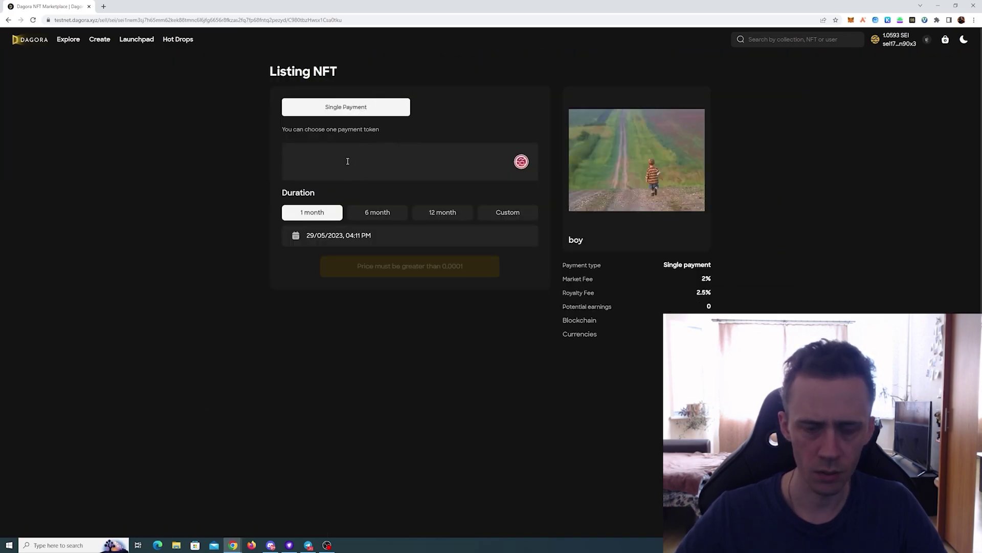
{"action": "type", "text": "0.7"}
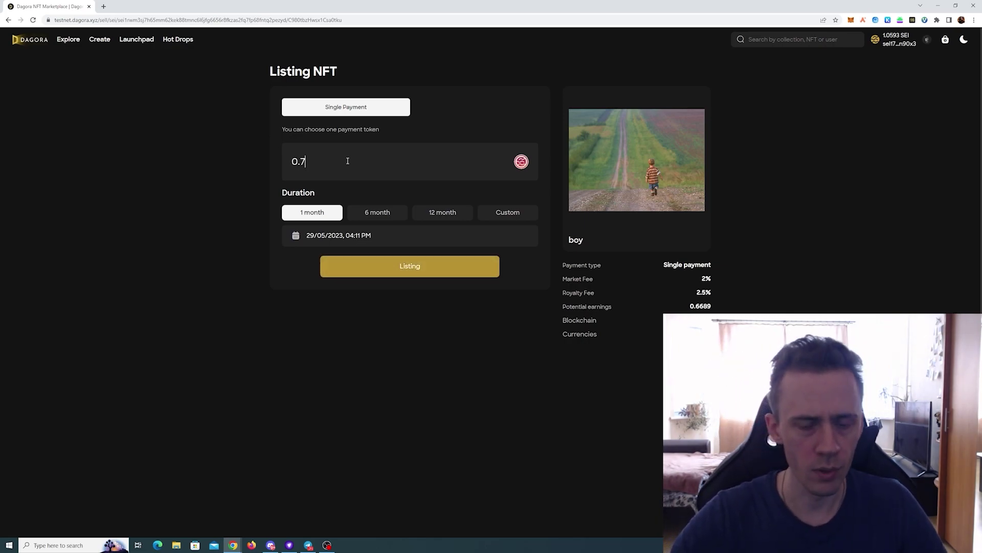
{"action": "left_click", "coordinate": [408, 267]}
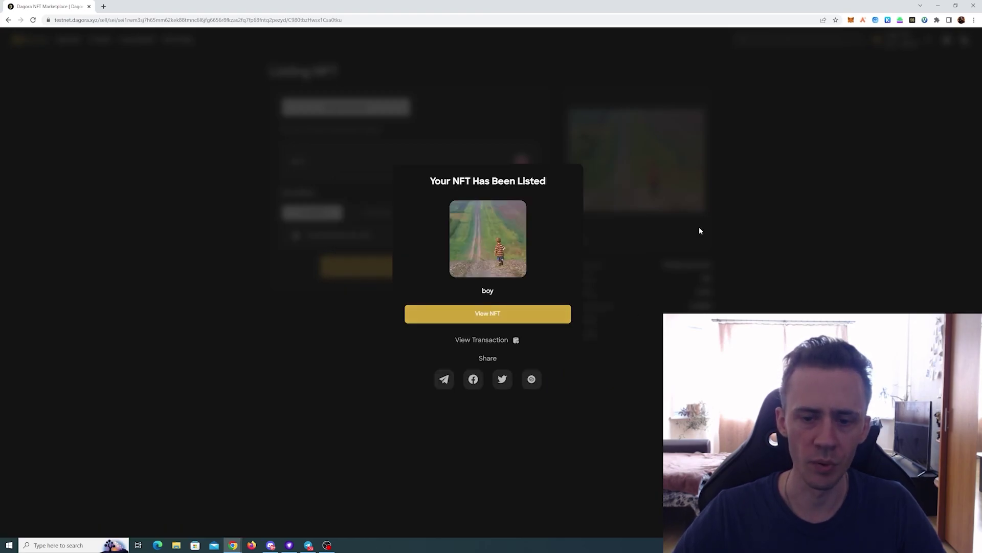
View the listed boy NFT and look through its stats, offers, activity and general information
{"action": "left_click", "coordinate": [519, 316]}
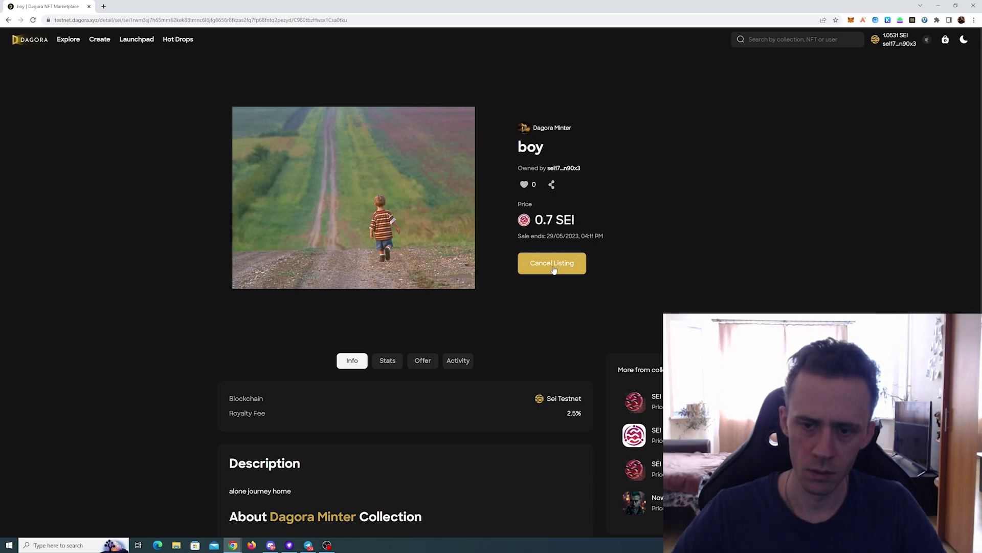
{"action": "left_click", "coordinate": [387, 360]}
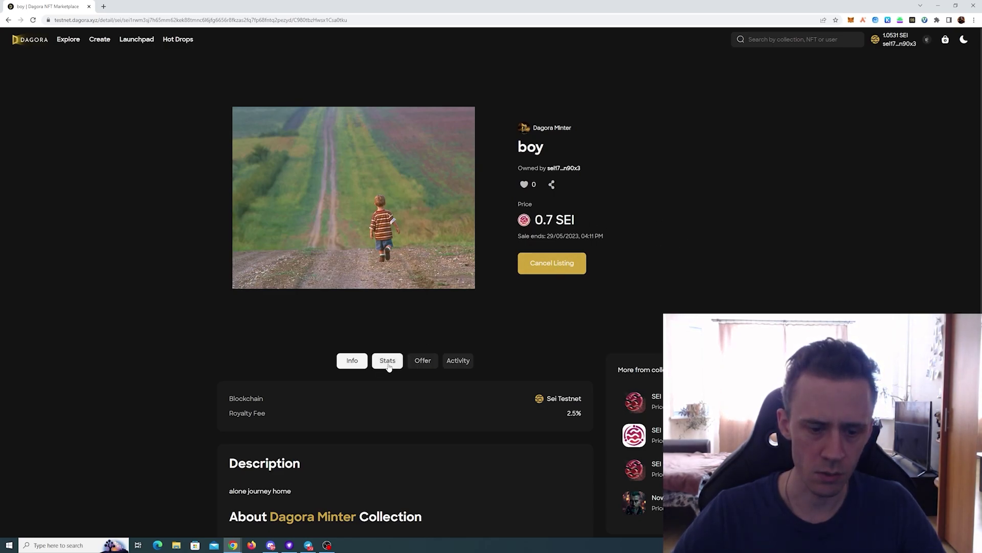
{"action": "scroll", "coordinate": [435, 253], "scroll_direction": "down", "scroll_amount": 2}
{"action": "left_click", "coordinate": [428, 232]}
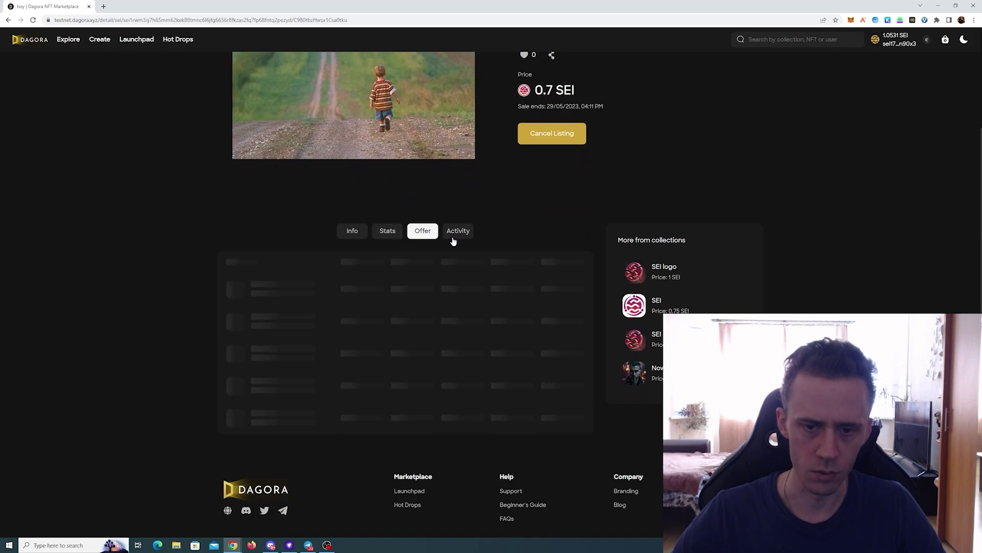
{"action": "left_click", "coordinate": [458, 231]}
{"action": "left_click", "coordinate": [352, 230]}
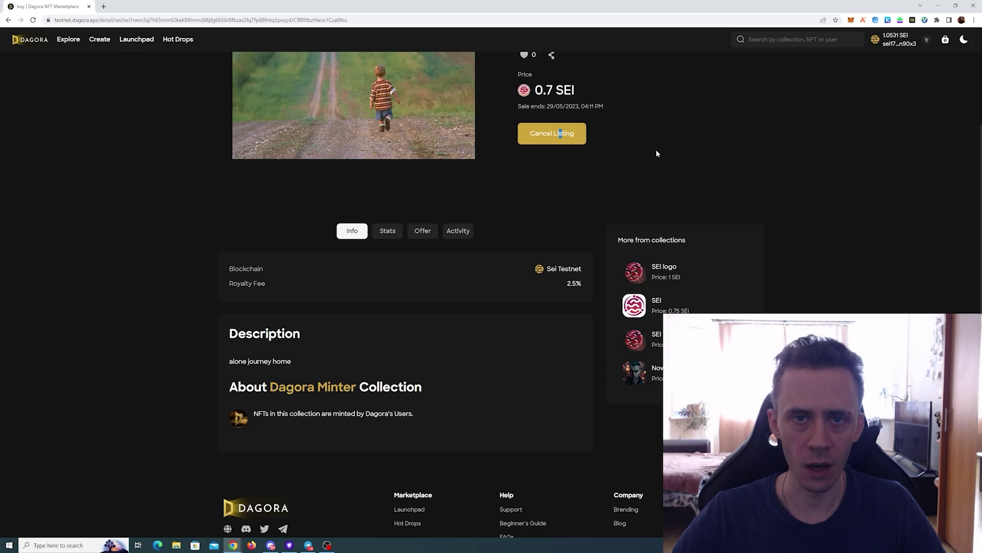
{"action": "scroll", "coordinate": [657, 150], "scroll_direction": "up", "scroll_amount": 2}
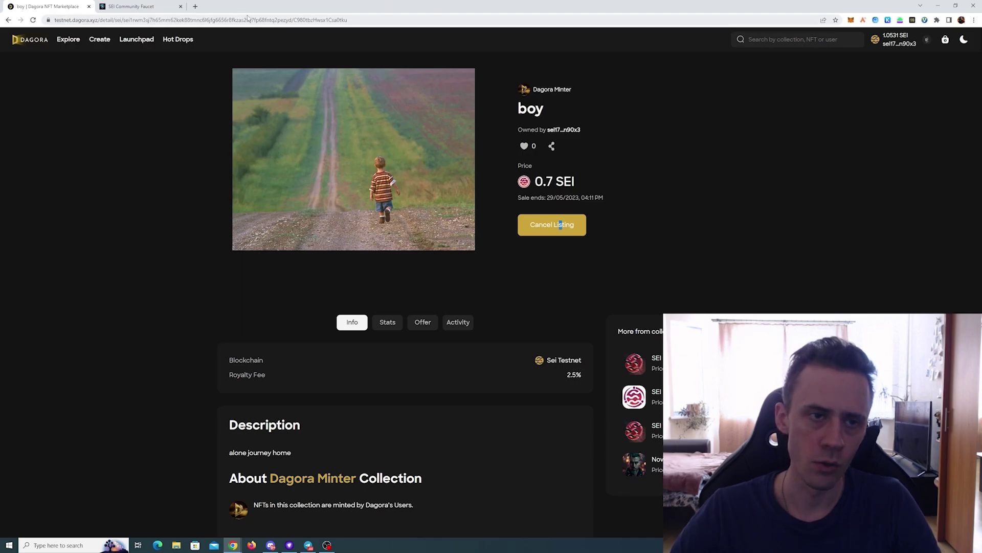
Switch to the SEI Community Faucet page
{"action": "left_click", "coordinate": [169, 4]}
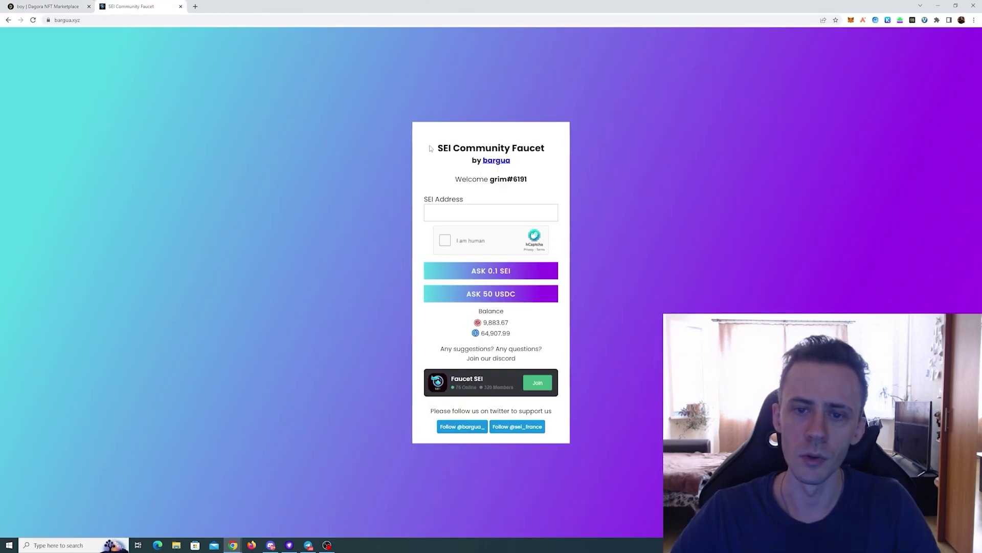